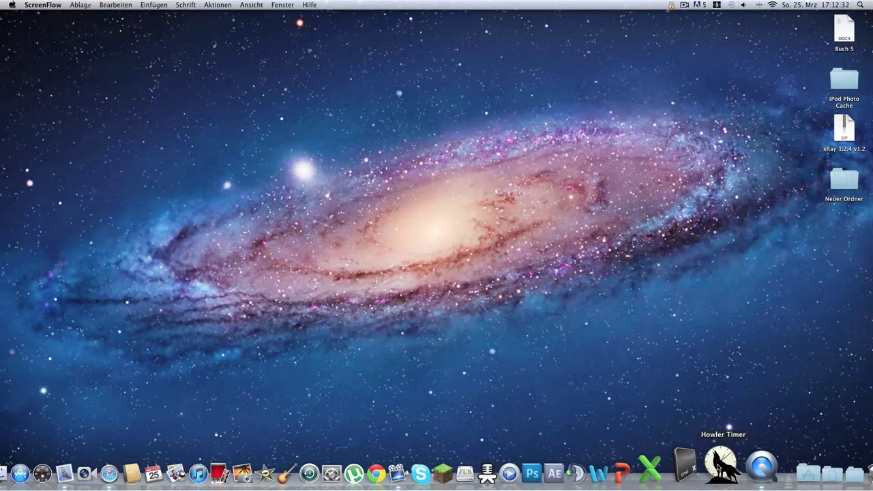
Step: Launch Howler Timer, move its window to the right side of the desktop, and switch to the App Store
left_click(722, 463)
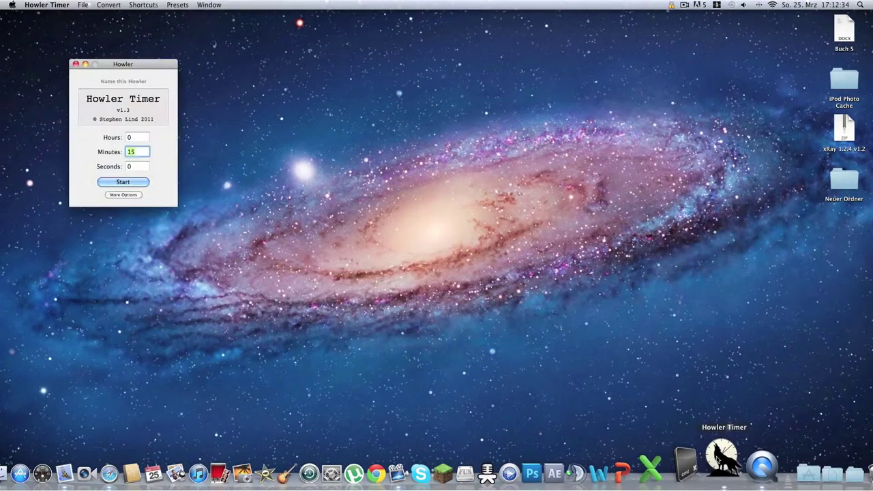
left_click_drag(138, 64, 710, 113)
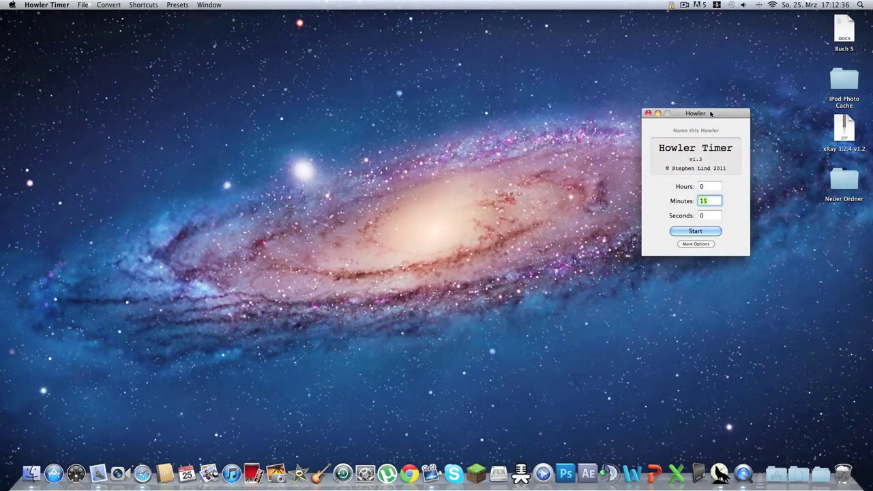
left_click(54, 476)
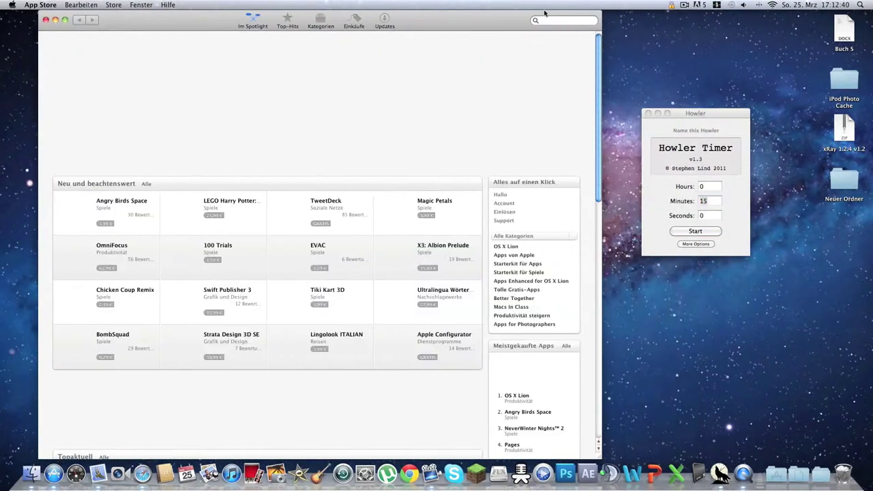
Step: Search the store for 'howler timer' and open the Howler Timer product page
left_click(545, 20)
type("howler timer")
key("Return")
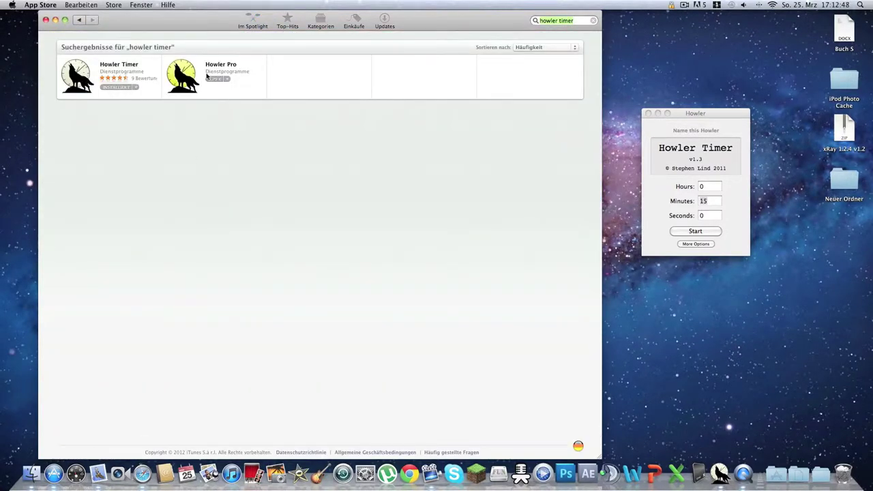
left_click(119, 64)
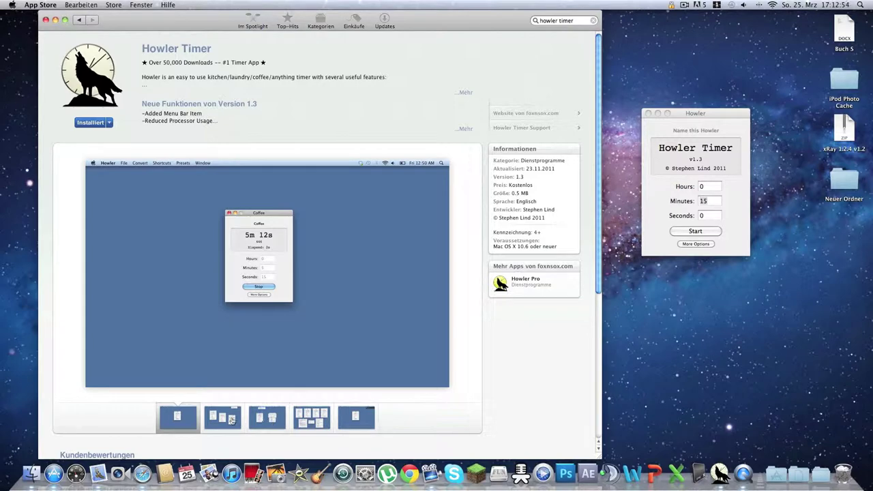
Step: View Howler Timer screenshots 3, 4 and 5, then go back to the search results
left_click(272, 421)
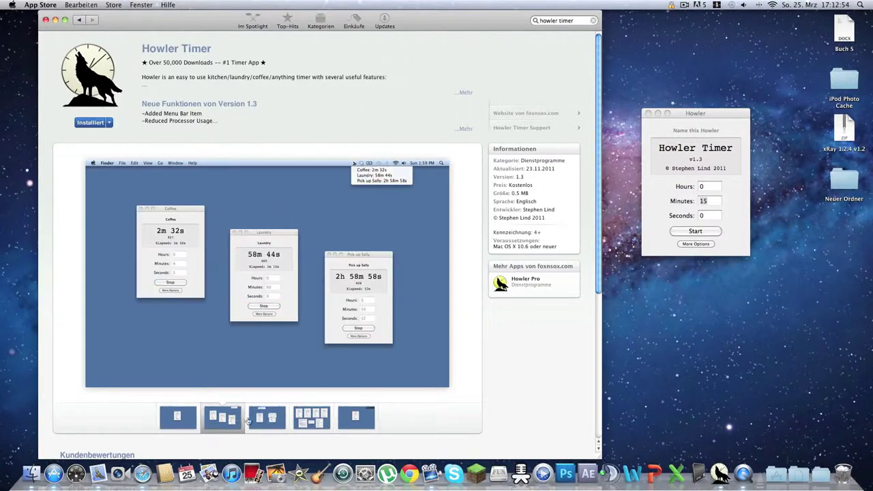
left_click(317, 421)
left_click(345, 420)
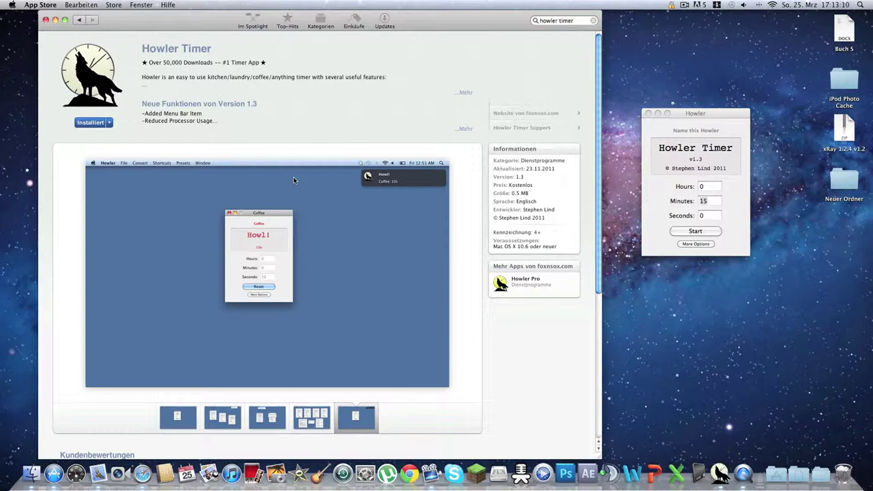
key("super+bracketleft")
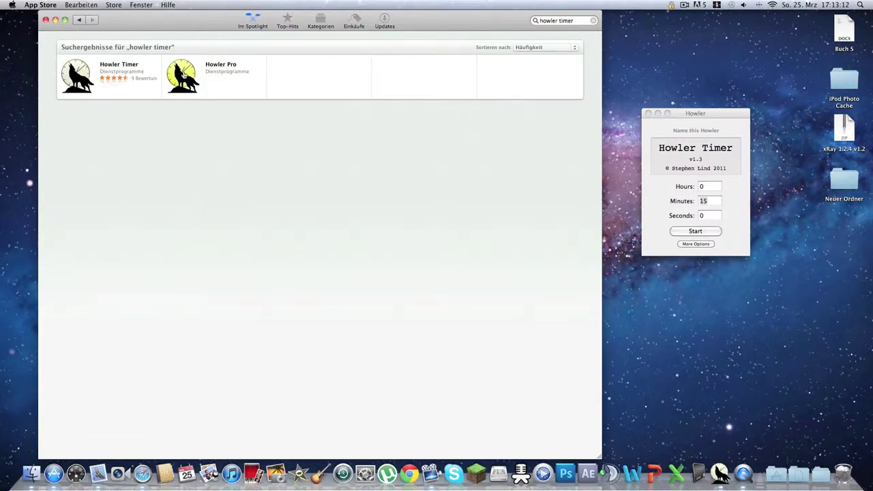
Step: View the Howler Pro page, return to the results, and close the Howler Timer window
left_click(182, 75)
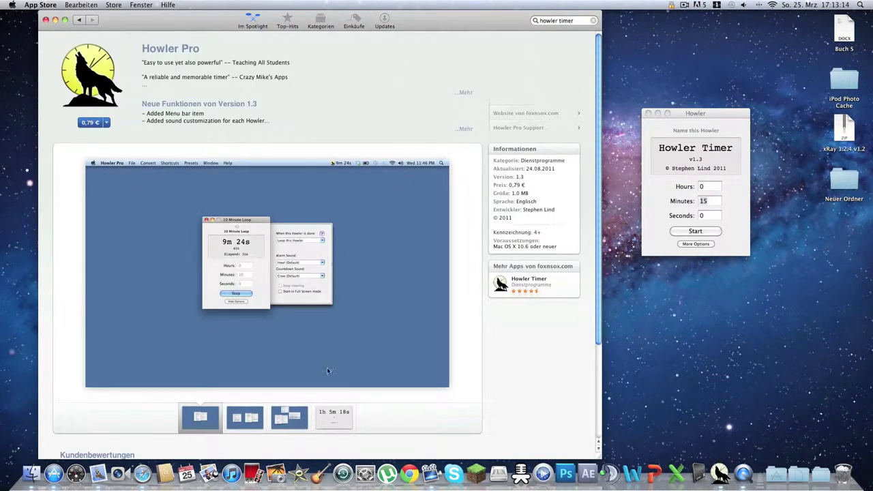
key("super+bracketleft")
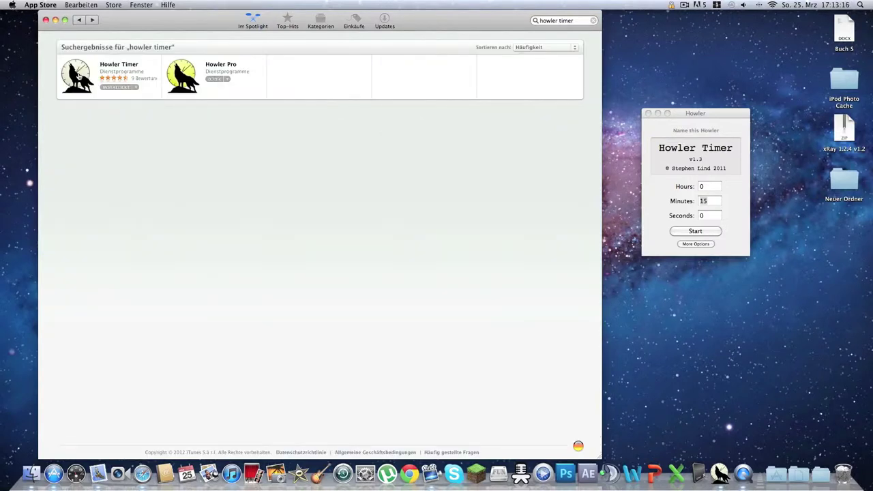
left_click(648, 114)
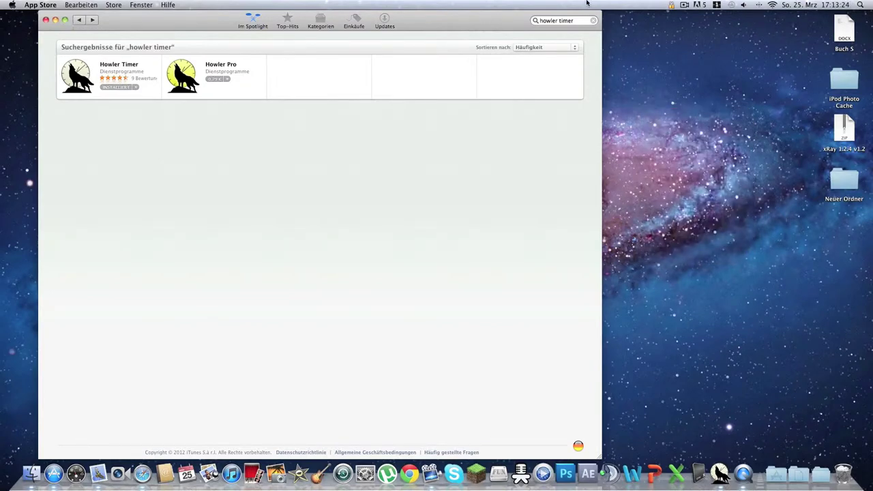
Step: Browse the installed applications grid from the Dock, then select the store's old search text
left_click(776, 474)
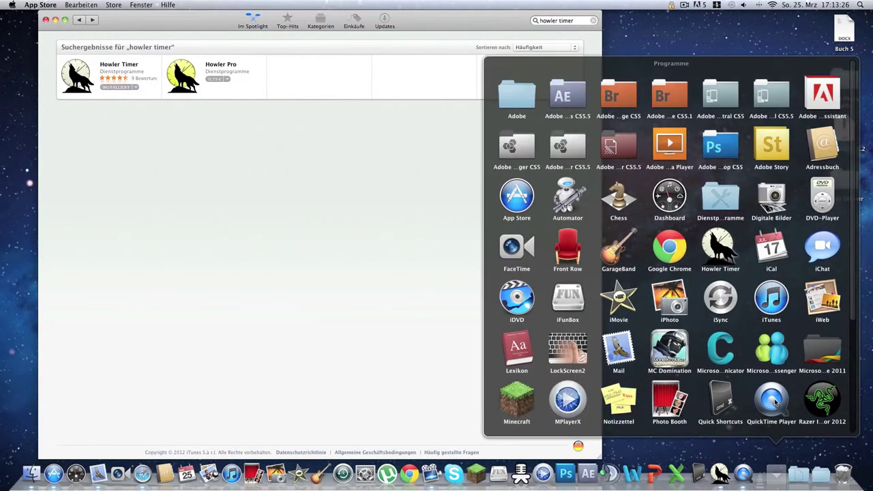
scroll(689, 345, "down", 3)
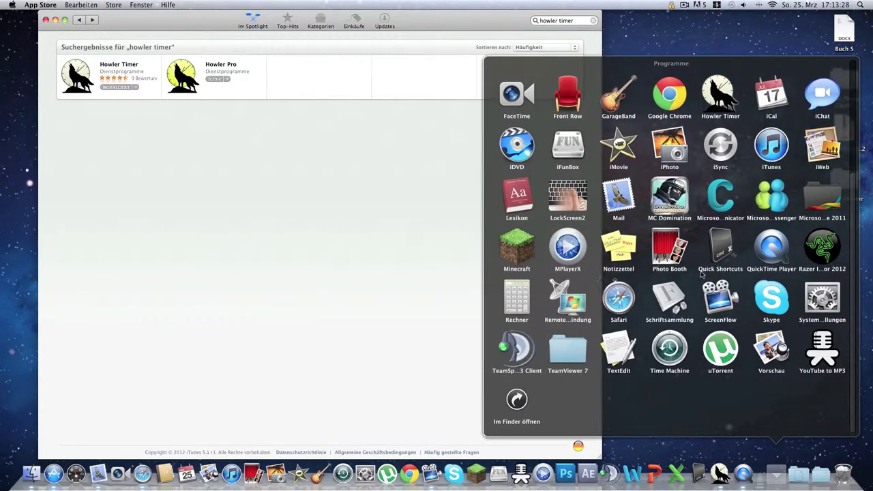
scroll(705, 273, "up", 4)
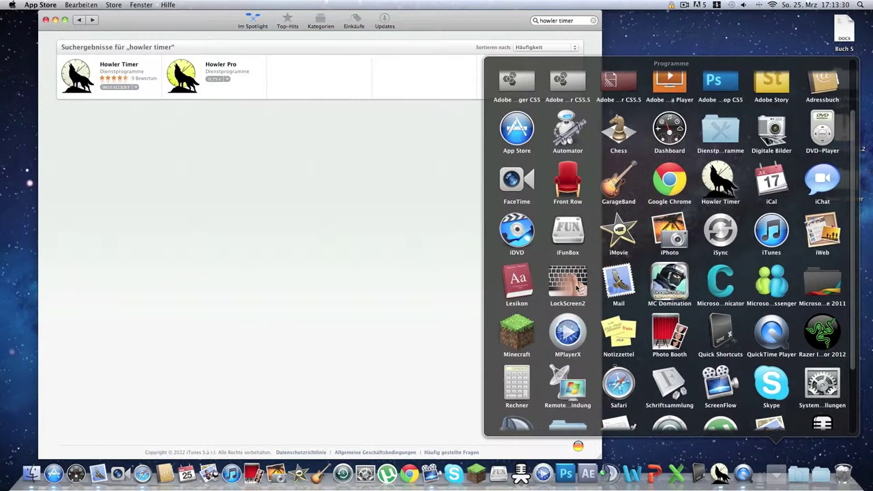
left_click(558, 22)
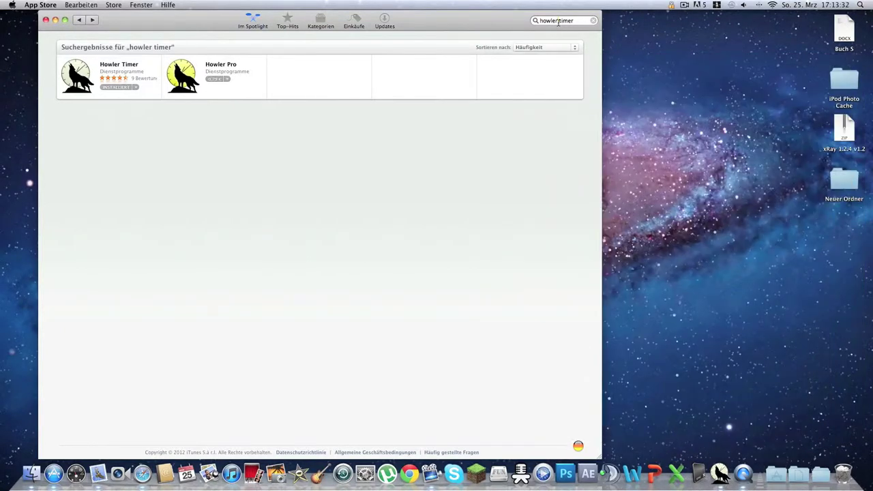
Step: Search for 'lockscreen 2.0', then trim it to 'lockscreen 2' and search again
type("lockscreen 2.0")
key("Return")
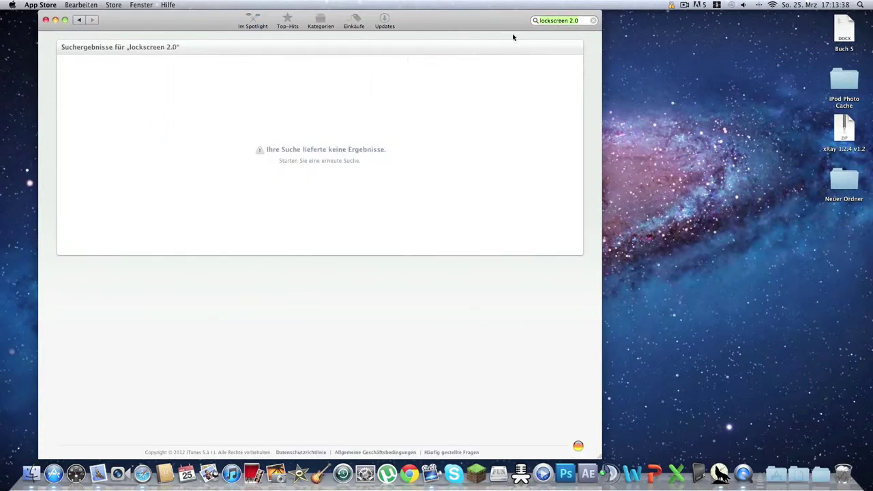
left_click(584, 21)
key("BackSpace")
key("BackSpace")
key("Return")
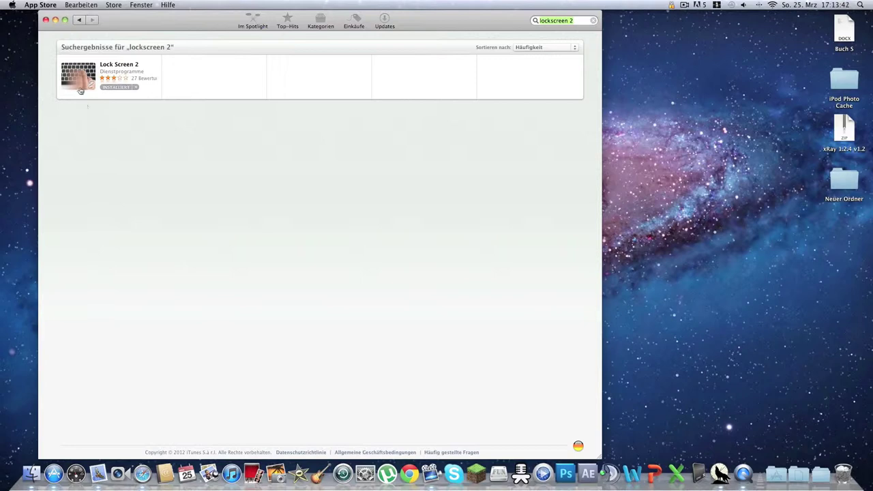
Step: Scroll through the installed Lock Screen 2 product page, then close the App Store window
left_click(83, 86)
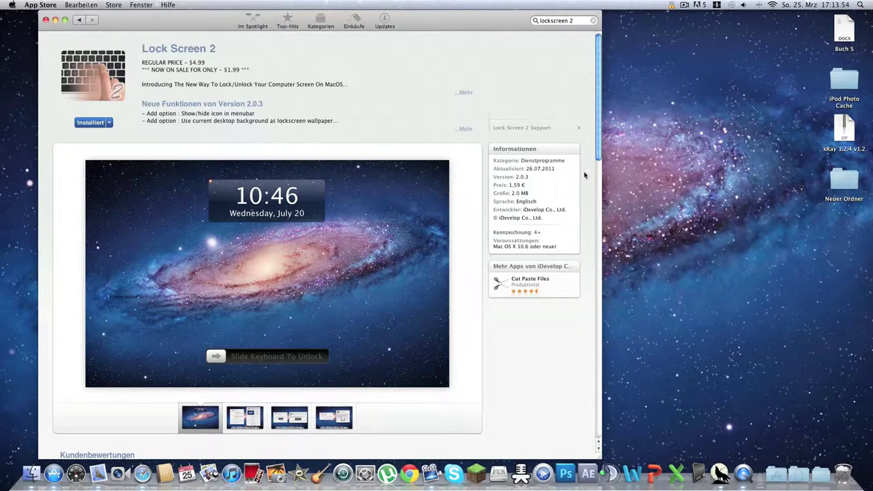
scroll(440, 125, "down", 5)
scroll(437, 124, "down", 2)
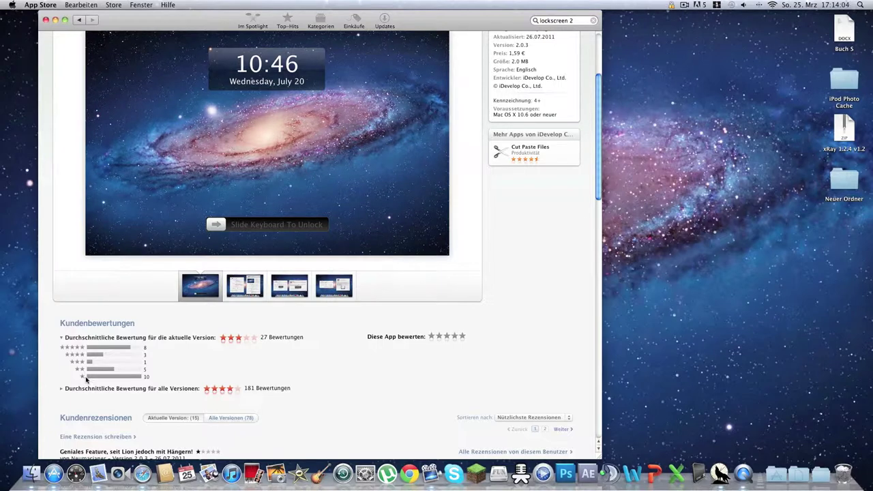
scroll(85, 379, "down", 3)
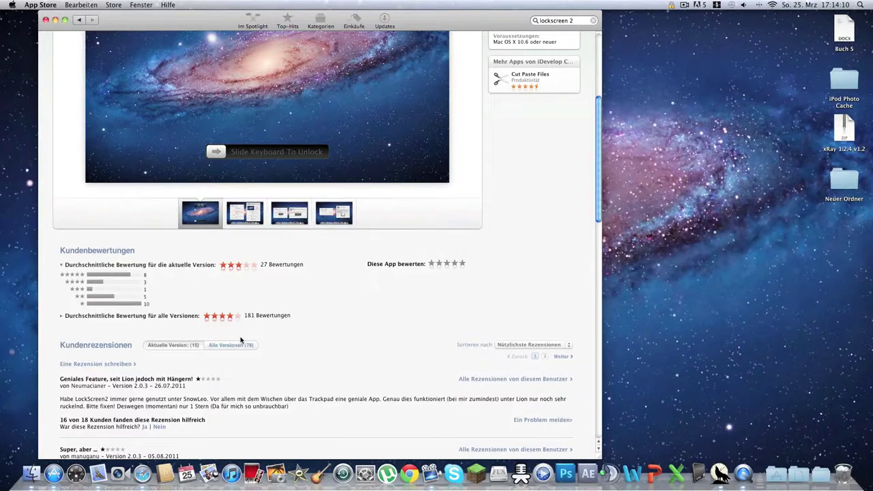
scroll(241, 339, "up", 8)
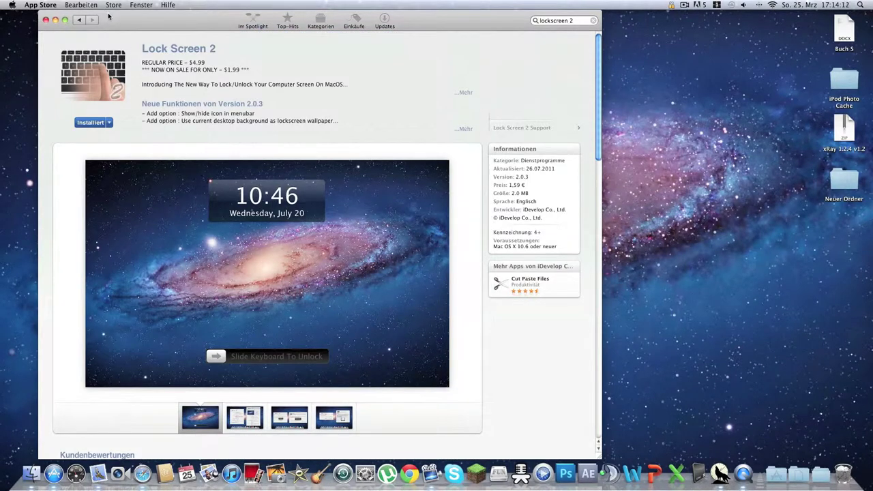
left_click(46, 20)
Step: Lock the Mac from the Lock Screen 2 menu-bar icon, then unlock by sliding across A through L
left_click(671, 5)
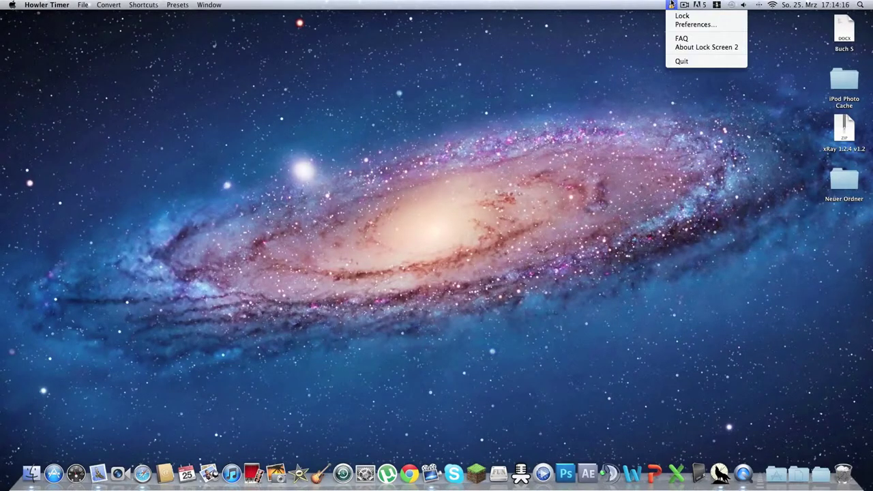
left_click(565, 51)
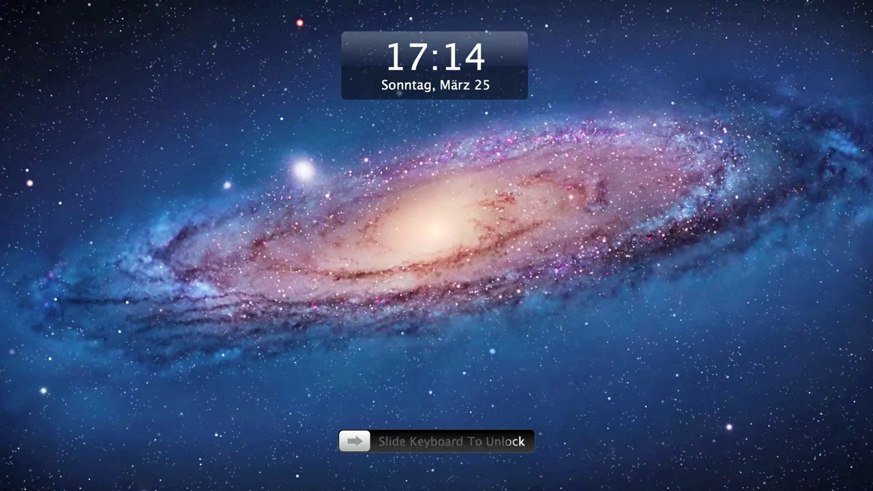
key("a")
key("s")
key("d")
key("f")
key("g")
key("h")
key("j")
key("k")
key("l")
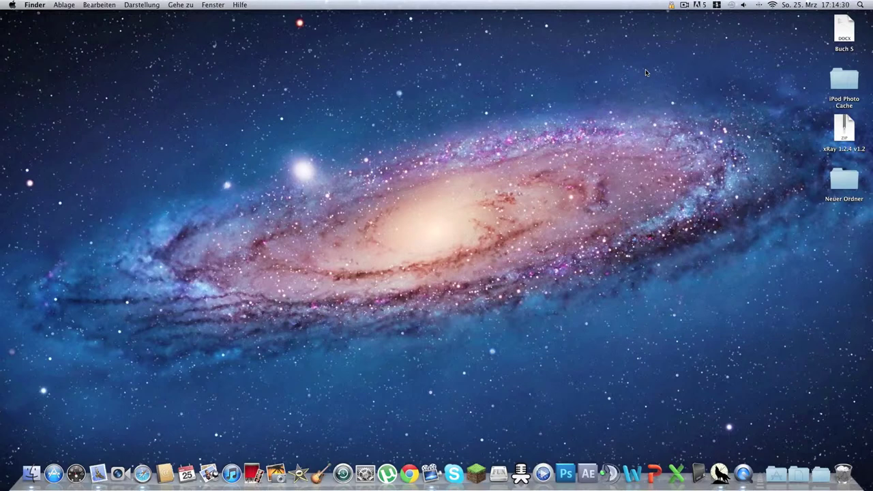
Step: Choose Preferences… from the Lock Screen 2 menu and slide the current passpattern to get in
left_click(671, 5)
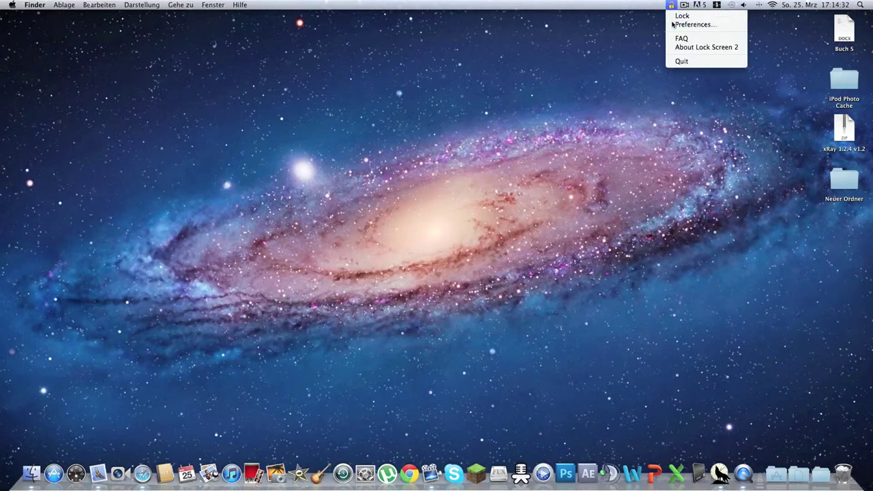
left_click(672, 25)
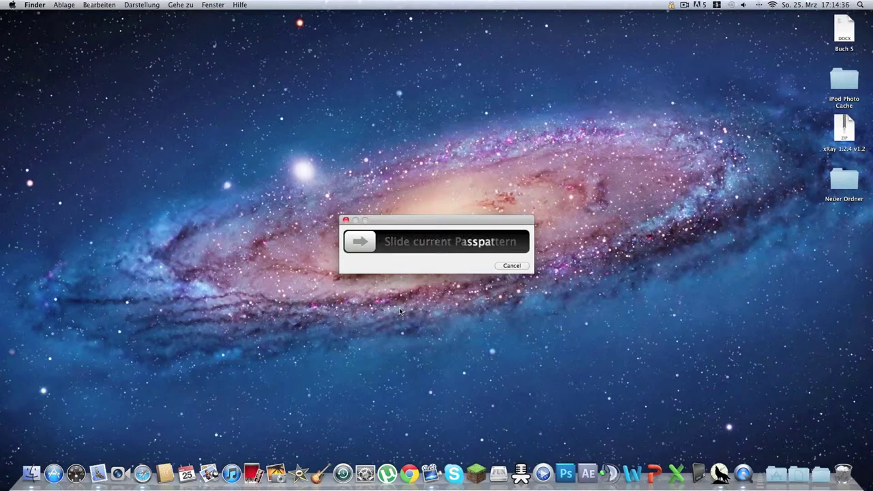
left_click_drag(360, 241, 512, 241)
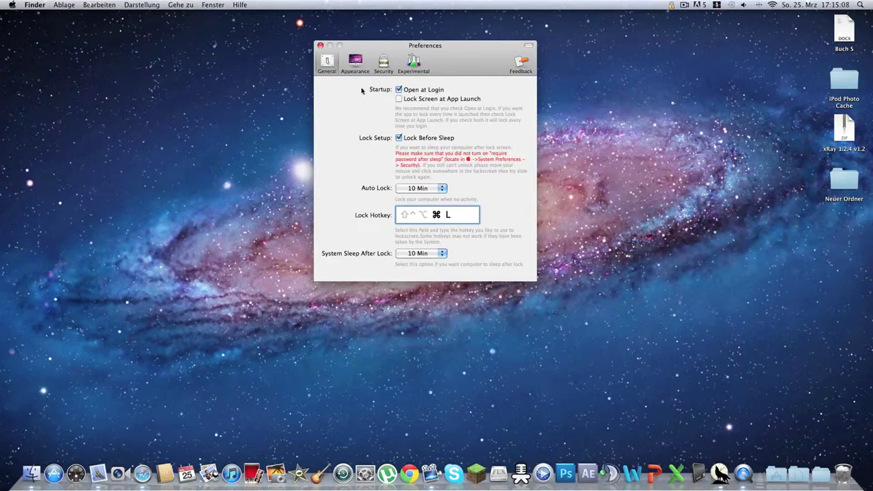
Step: Check the Appearance settings, move Preferences toward the screen centre, and view the Security settings
left_click(359, 63)
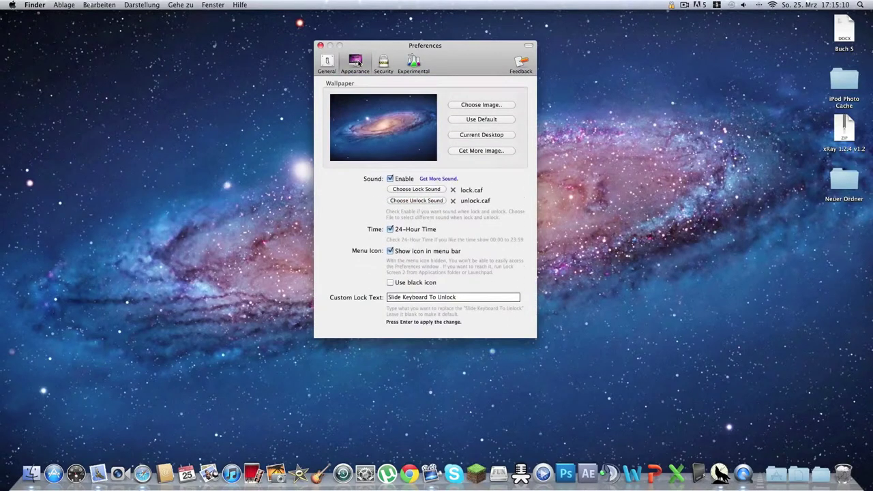
left_click_drag(410, 46, 492, 66)
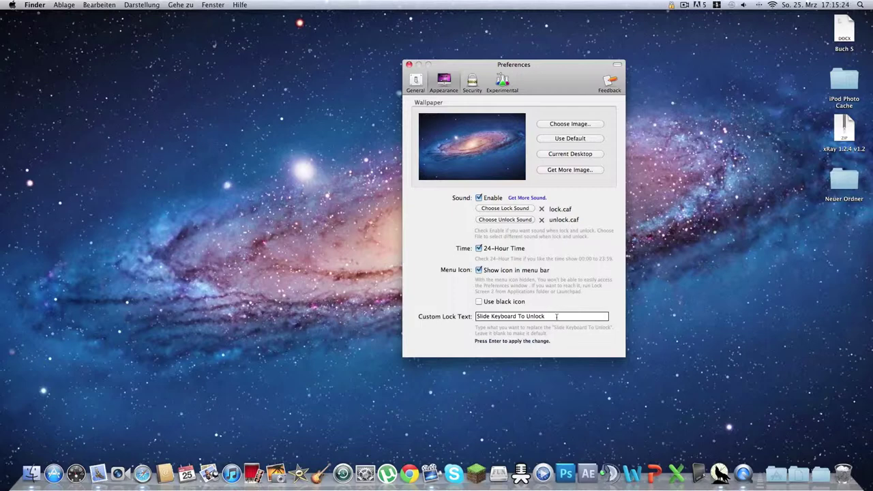
left_click(474, 80)
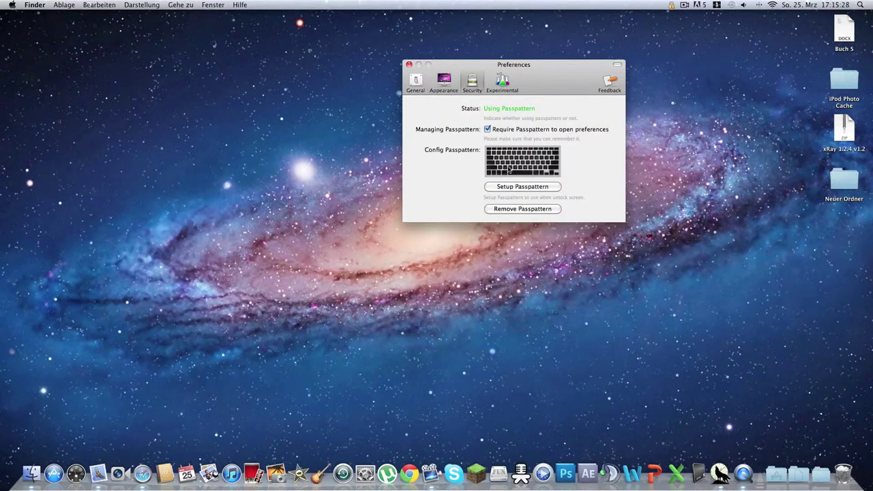
Step: Start a new passpattern setup and slide the W-E-R-T pattern across the keyboard
left_click(517, 187)
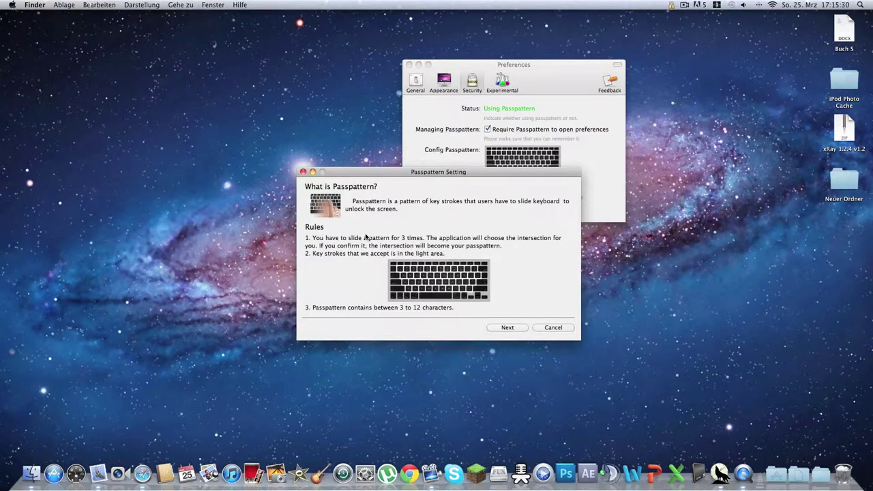
left_click(507, 328)
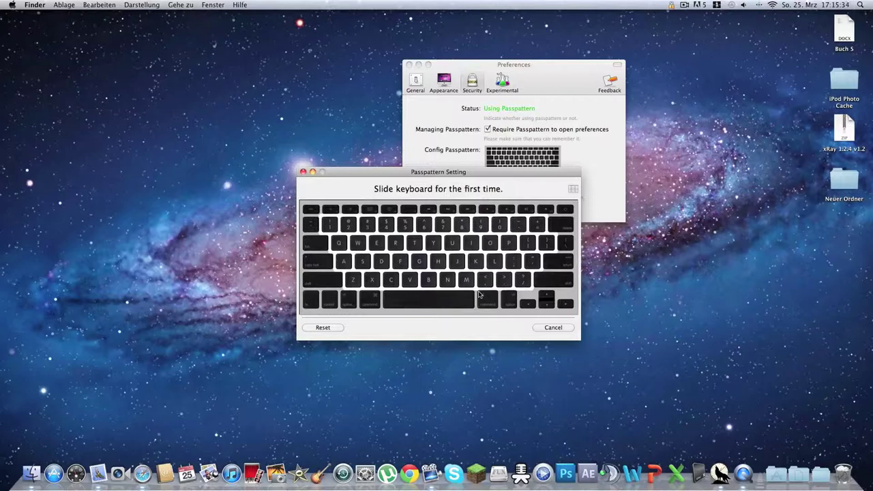
key("w")
key("e")
key("w")
key("e")
key("r")
key("w")
key("e")
key("r")
key("t")
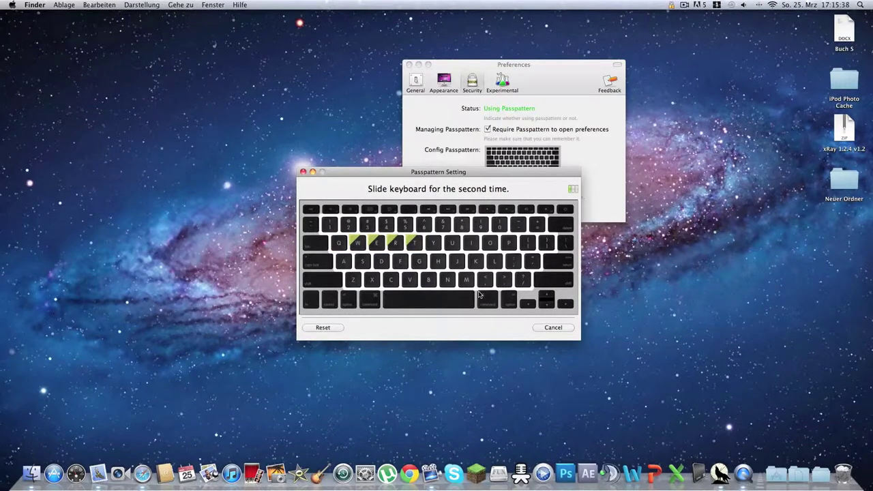
Step: Reset and close the Passpattern Setting dialog, then view the Experimental trackpad-unlock settings
left_click(323, 328)
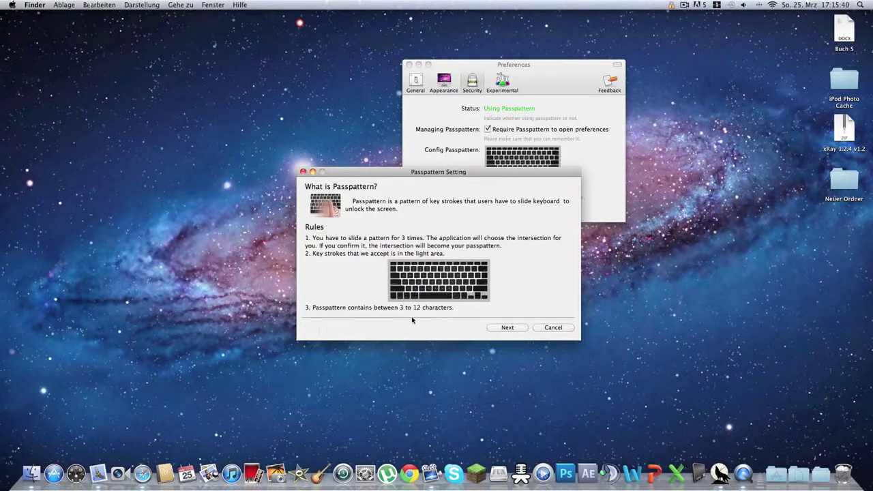
left_click(551, 328)
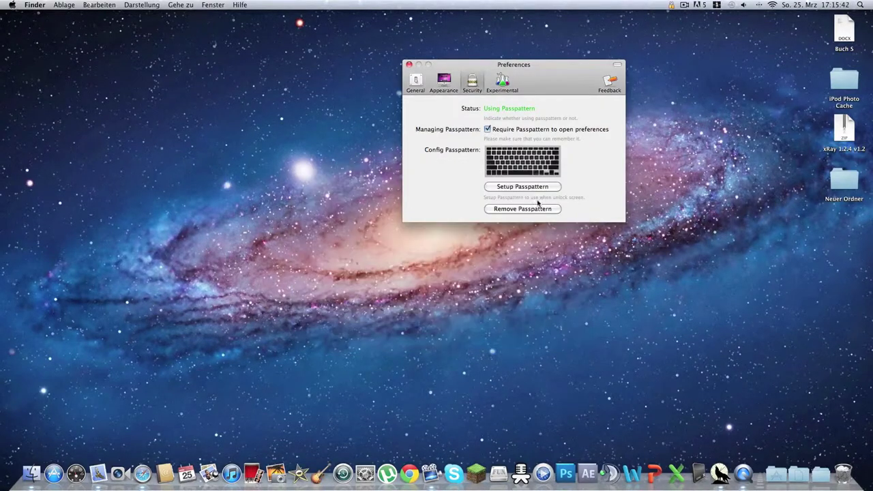
left_click(503, 82)
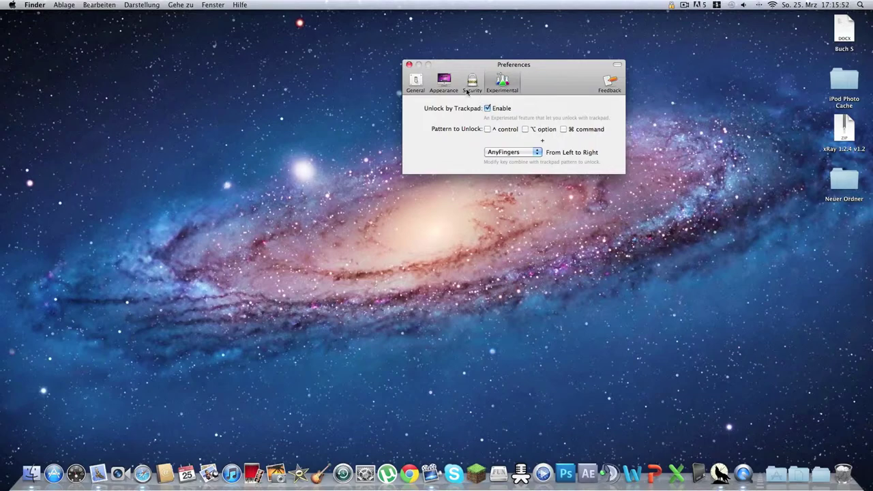
Step: Return to the Appearance settings and close the Lock Screen 2 Preferences window
left_click(444, 82)
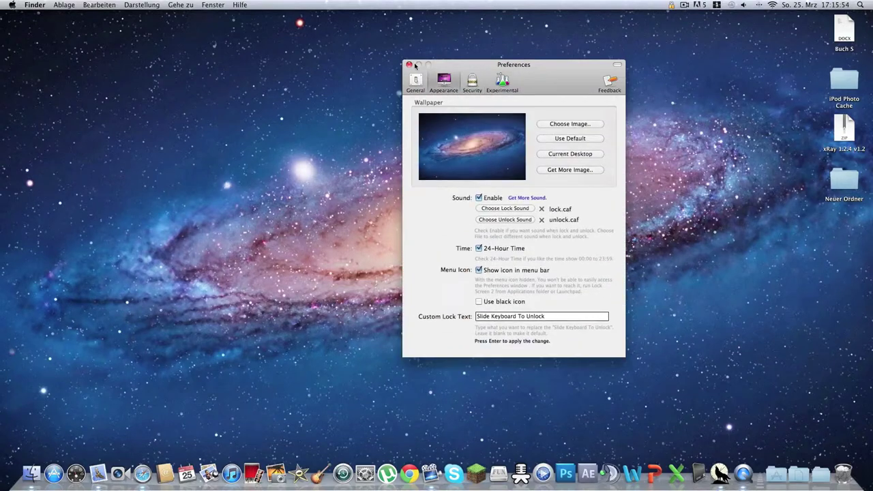
left_click(409, 65)
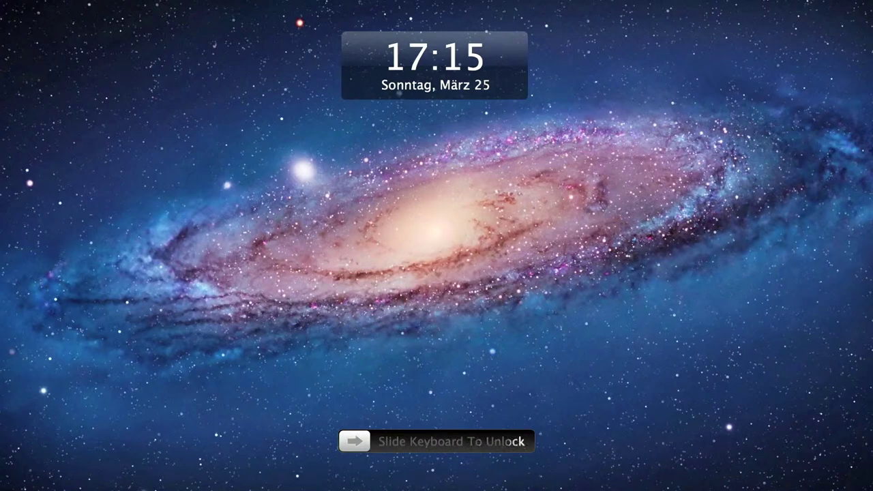
Step: Unlock the Mac by sliding the configured keyboard passpattern
key("a")
key("s")
key("d")
key("f")
key("g")
key("h")
key("j")
key("k")
key("l")
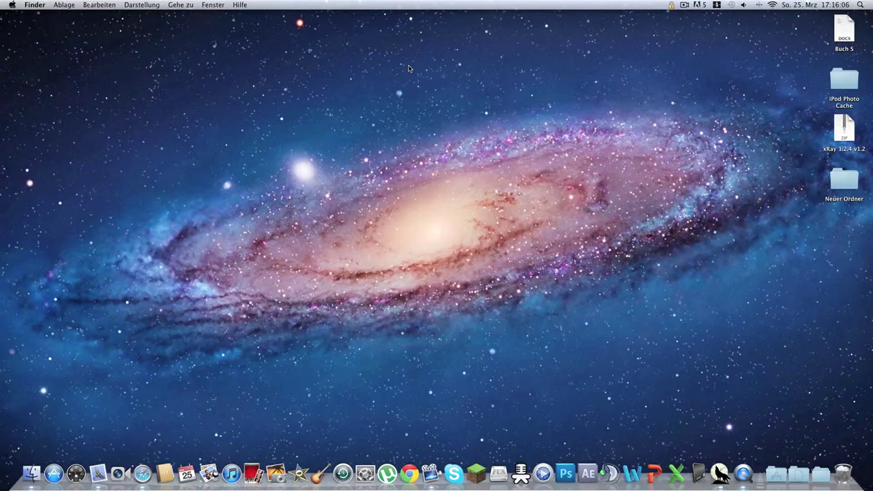
Step: Relock the Mac with Ctrl+Alt+L and check that a wrong pattern is rejected
key("ctrl+alt+l")
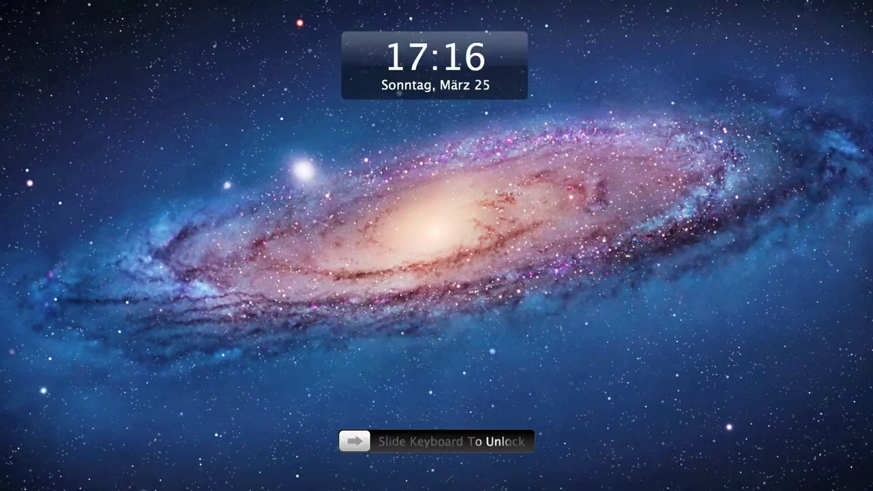
key("a")
key("s")
key("d")
key("f")
key("g")
key("h")
key("j")
key("k")
key("l")
Step: Slide the correct passpattern to unlock back to the Finder desktop
key("a")
key("s")
key("d")
key("f")
key("g")
key("h")
key("j")
key("k")
key("l")
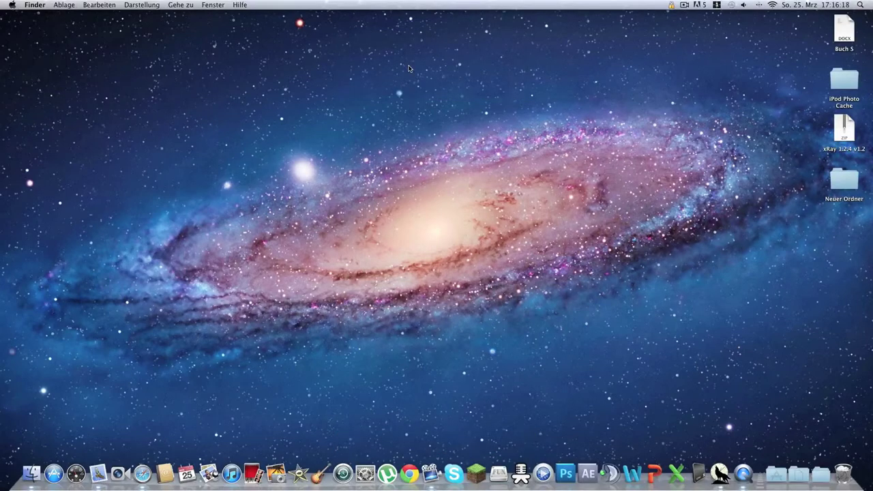